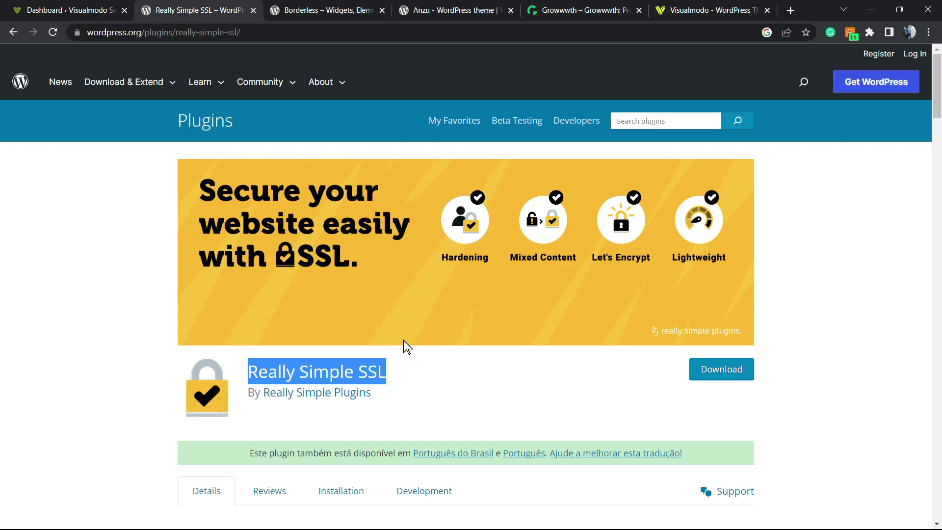
scroll(401, 323, down, 2)
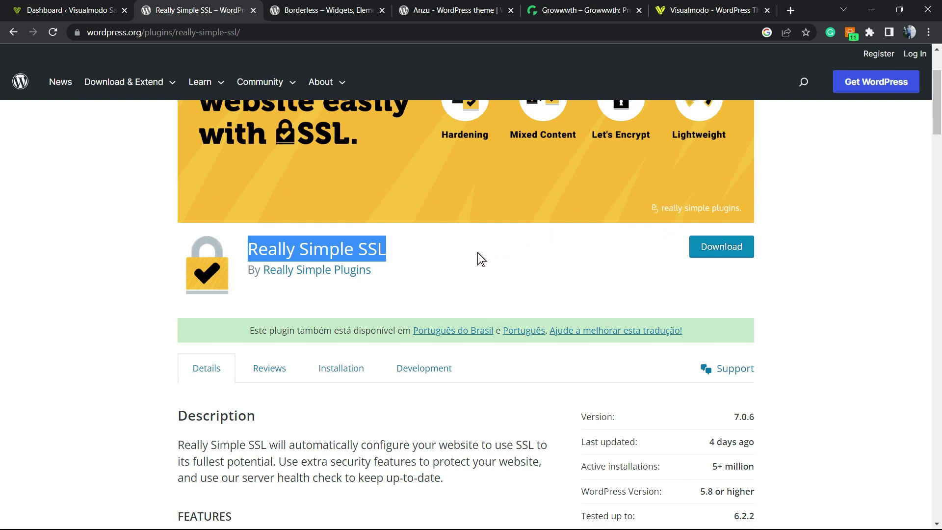
scroll(481, 258, down, 2)
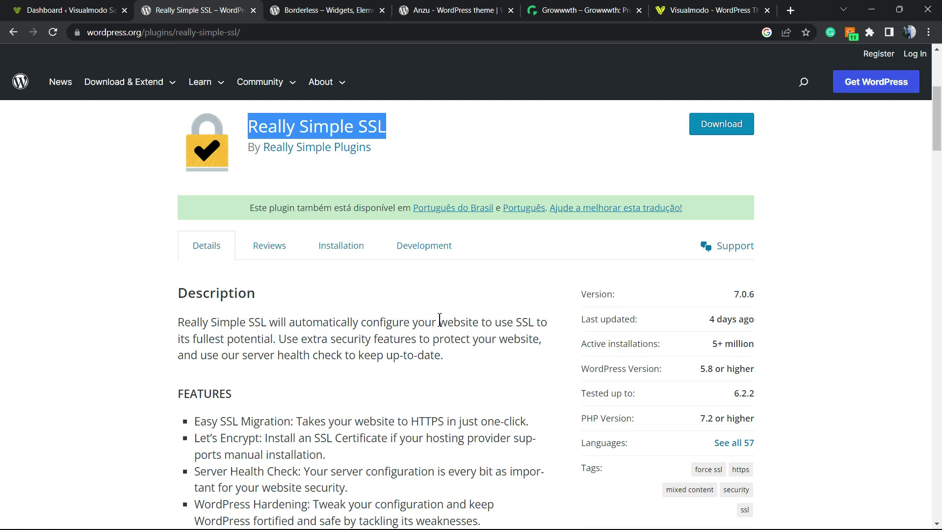
click(528, 321)
double_click(207, 339)
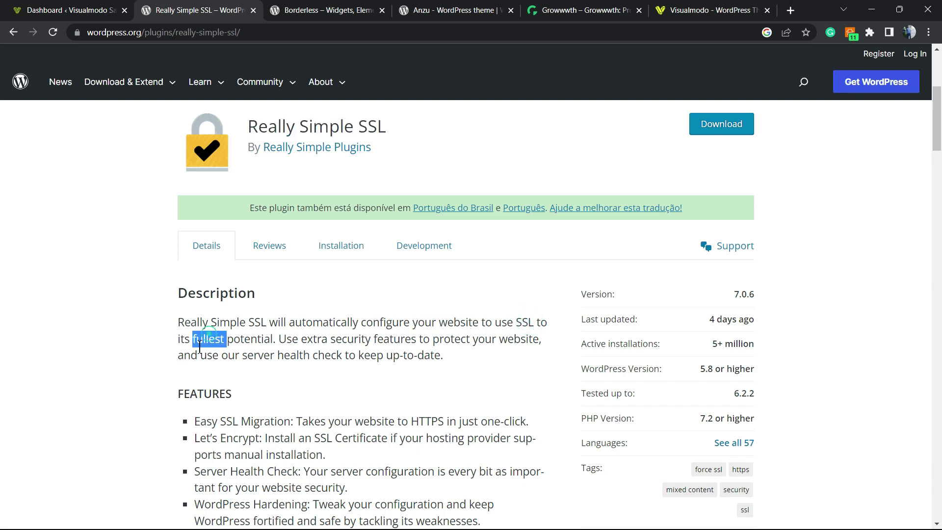
double_click(242, 339)
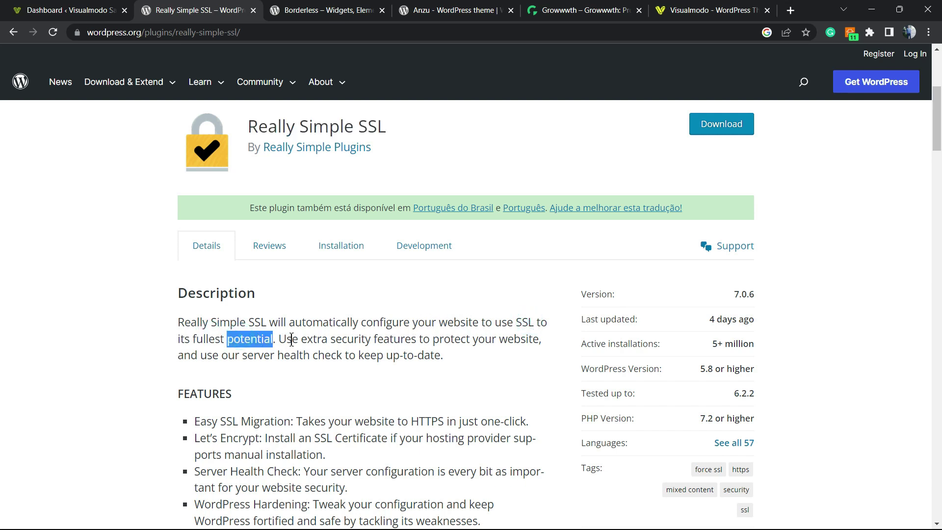
double_click(365, 339)
click(409, 339)
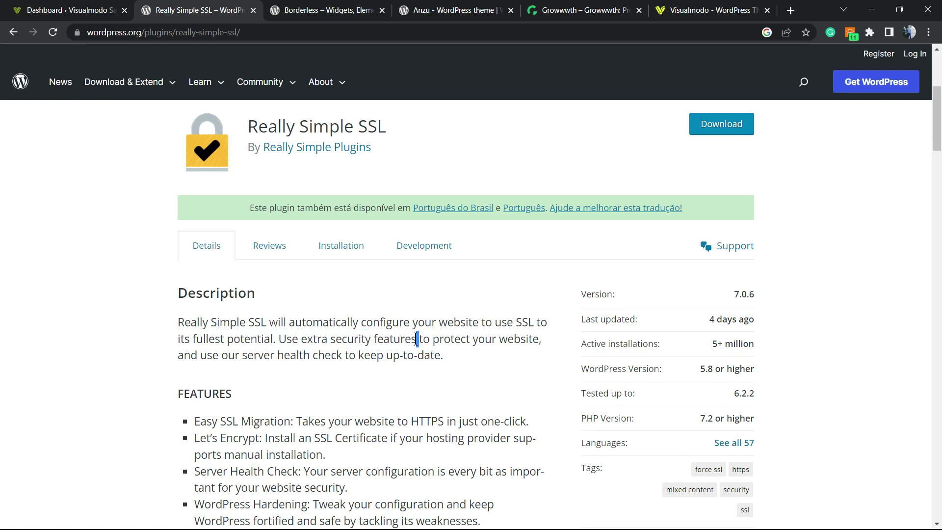
double_click(451, 342)
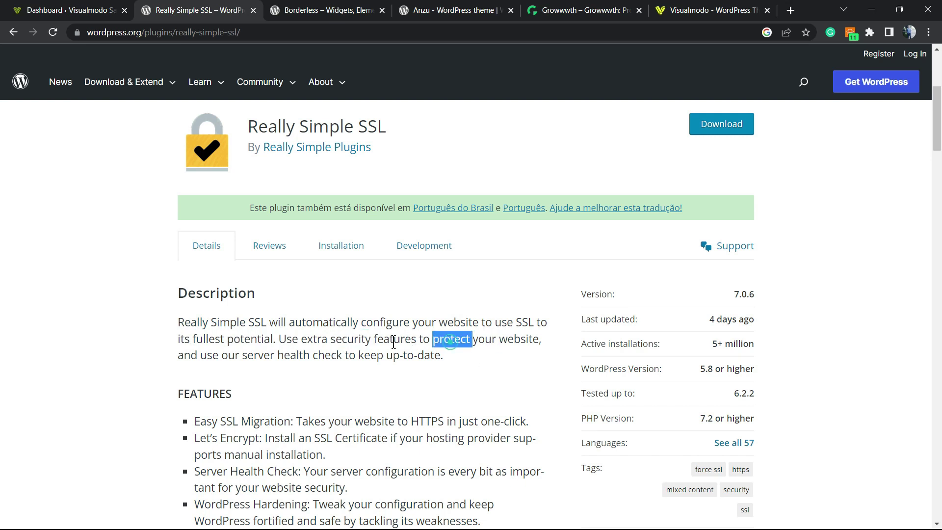
triple_click(204, 351)
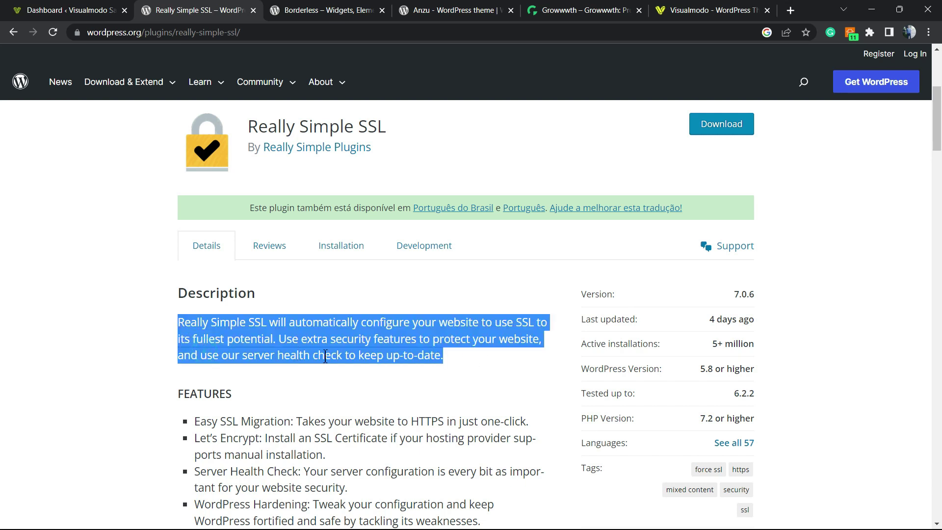
scroll(348, 353, down, 1)
scroll(349, 353, down, 2)
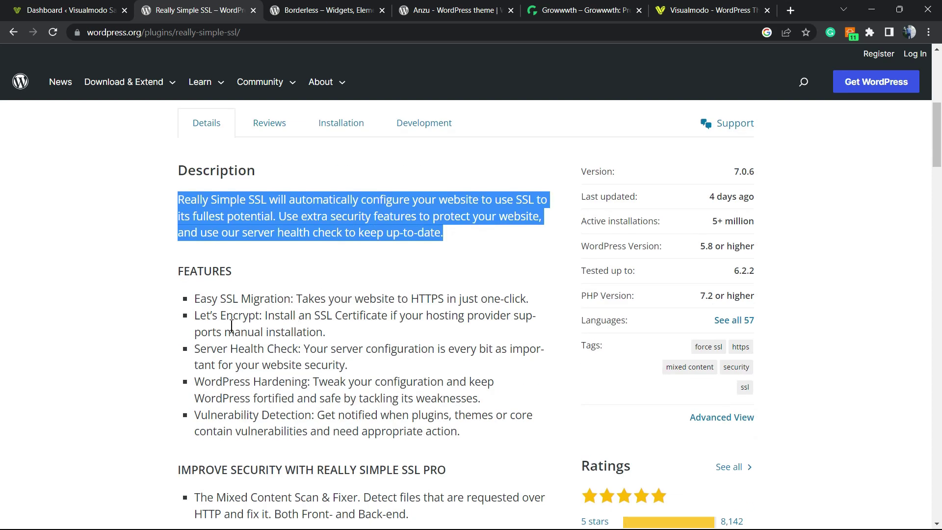
double_click(227, 380)
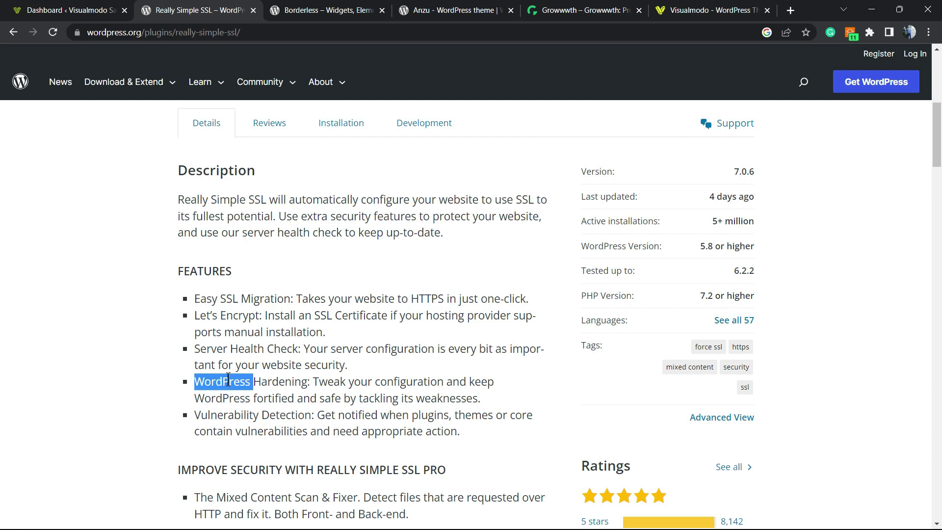
double_click(261, 379)
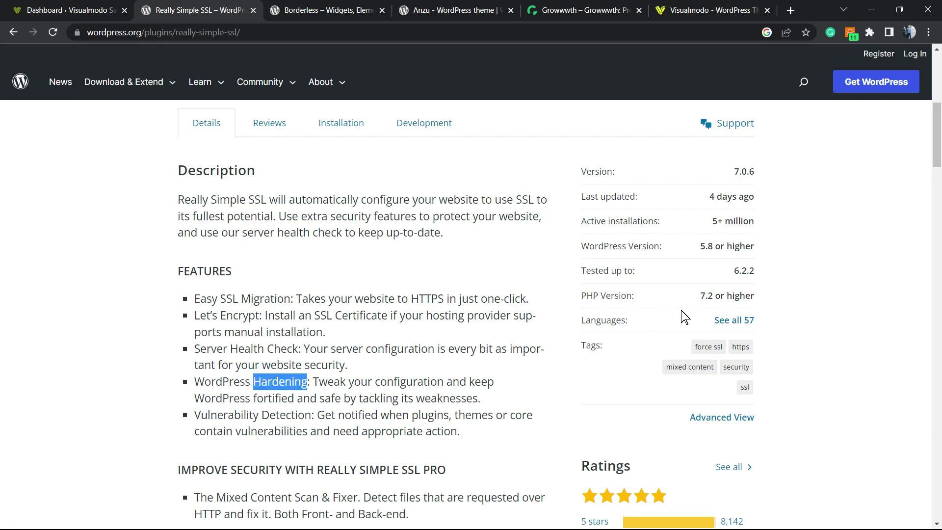
triple_click(696, 228)
triple_click(749, 219)
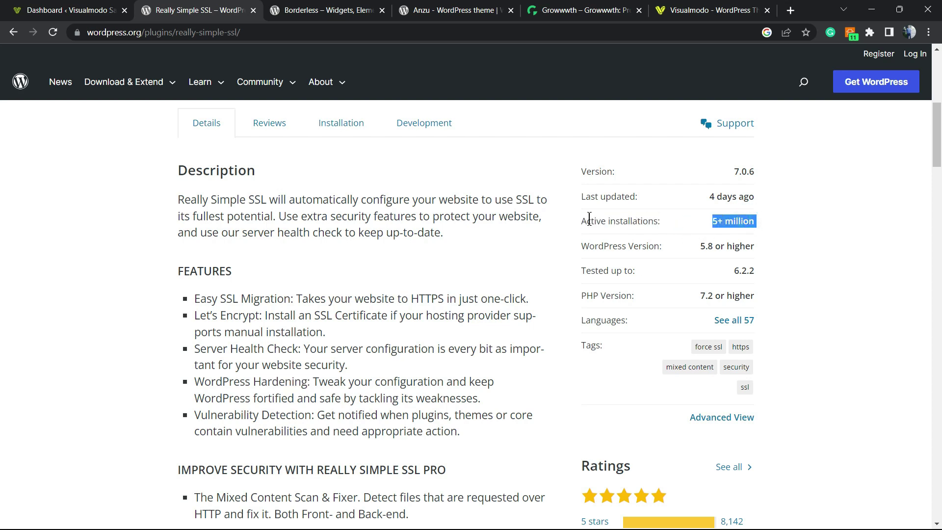
scroll(519, 250, up, 7)
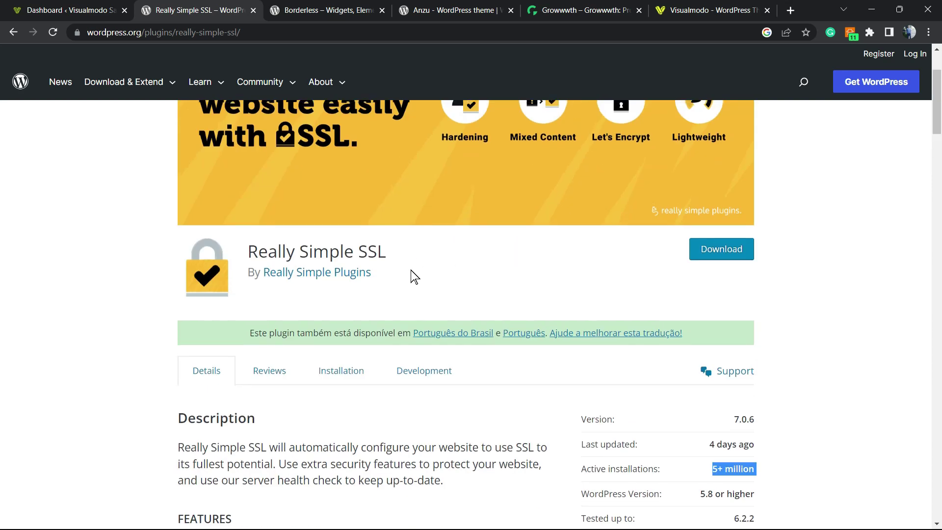
Go to the admin dashboard and open the Plugins > Add New page.
click(100, 9)
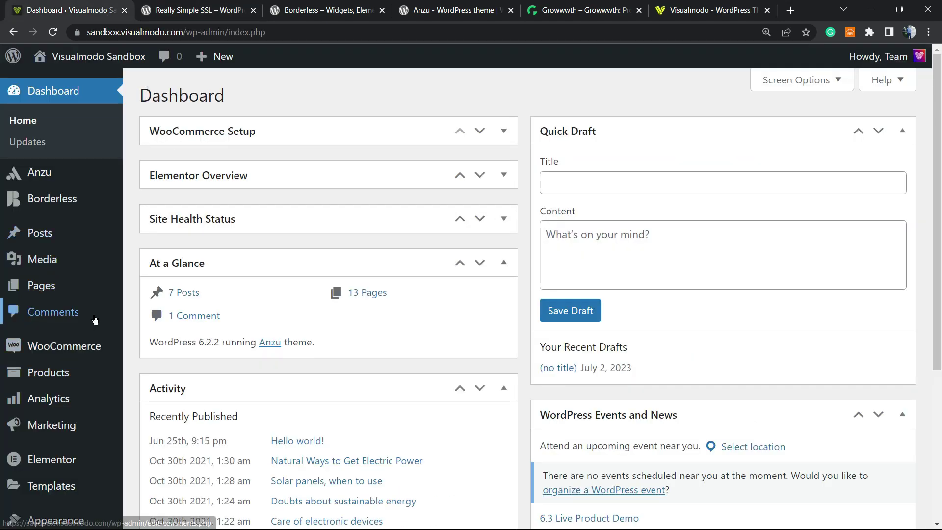
scroll(40, 181, down, 4)
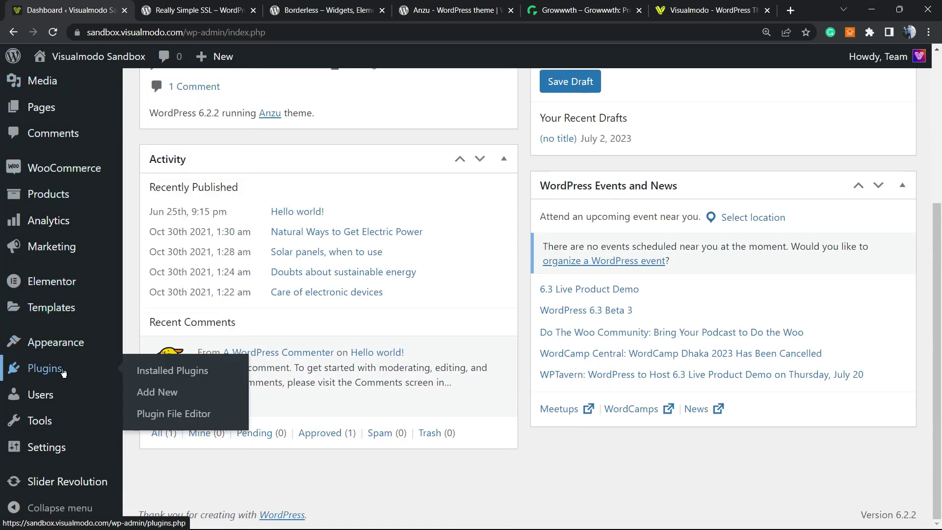
mouse_move(70, 349)
mouse_move(69, 373)
click(196, 395)
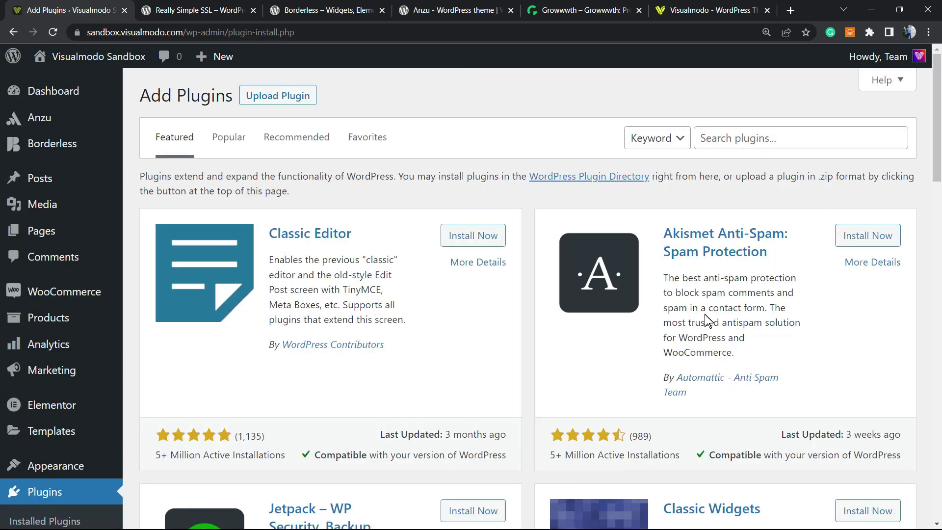
Search for Really Simple SSL, install it, and activate it.
click(729, 141)
text(Really Simple SSL)
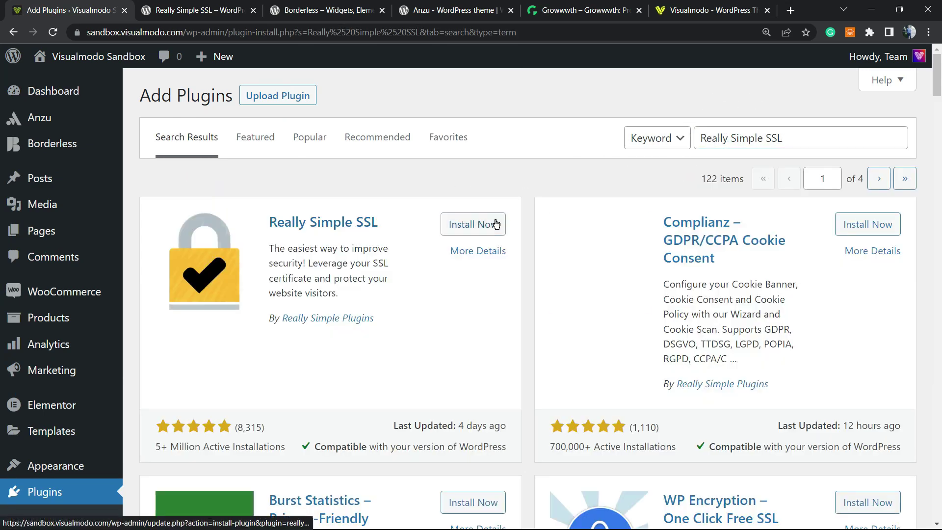
click(487, 223)
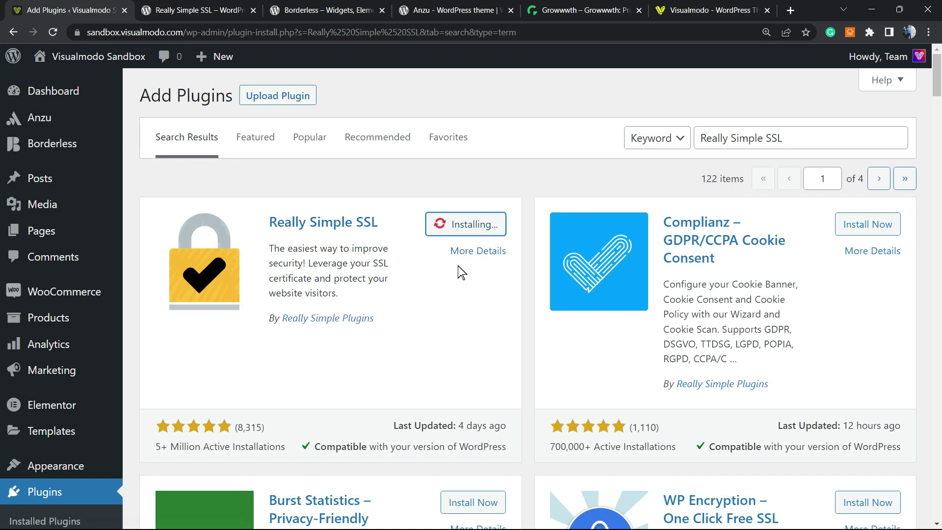
click(483, 227)
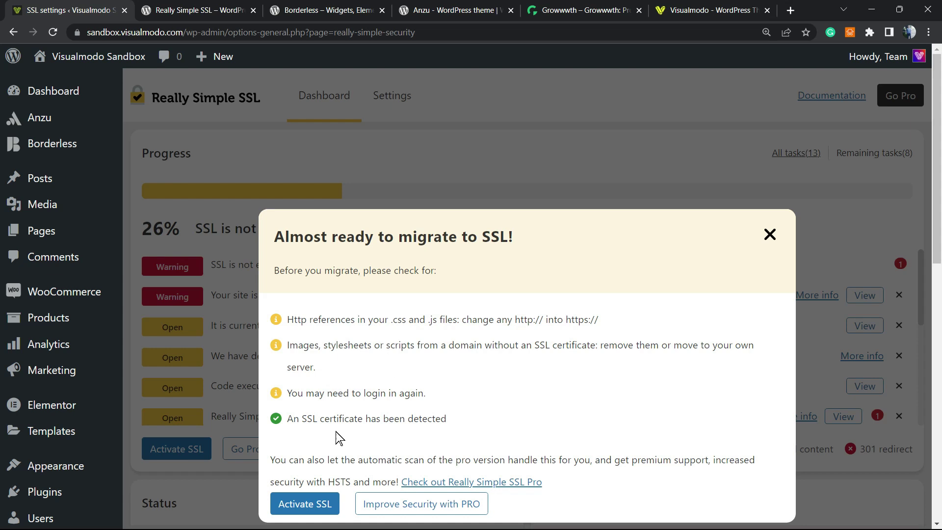
Activate SSL on the site, skip the e-mail notification step, and finish the wizard.
click(328, 505)
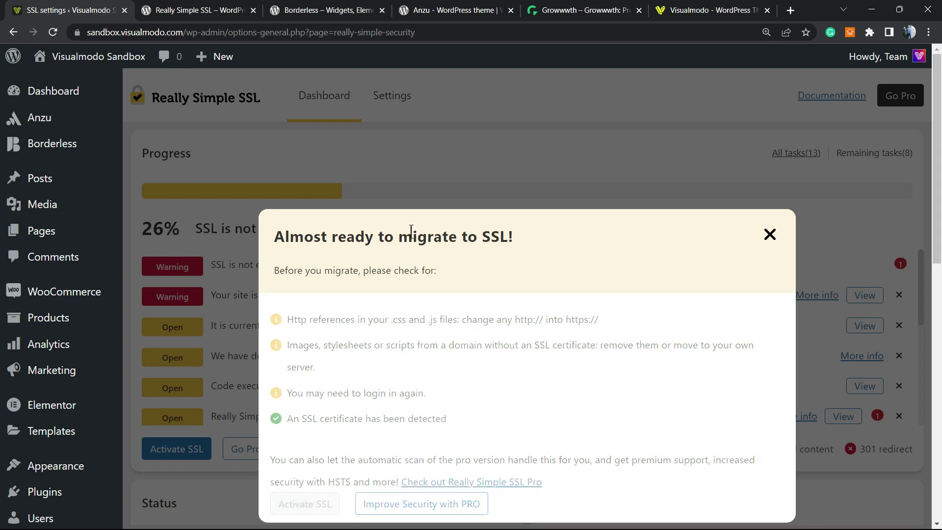
scroll(407, 343, down, 3)
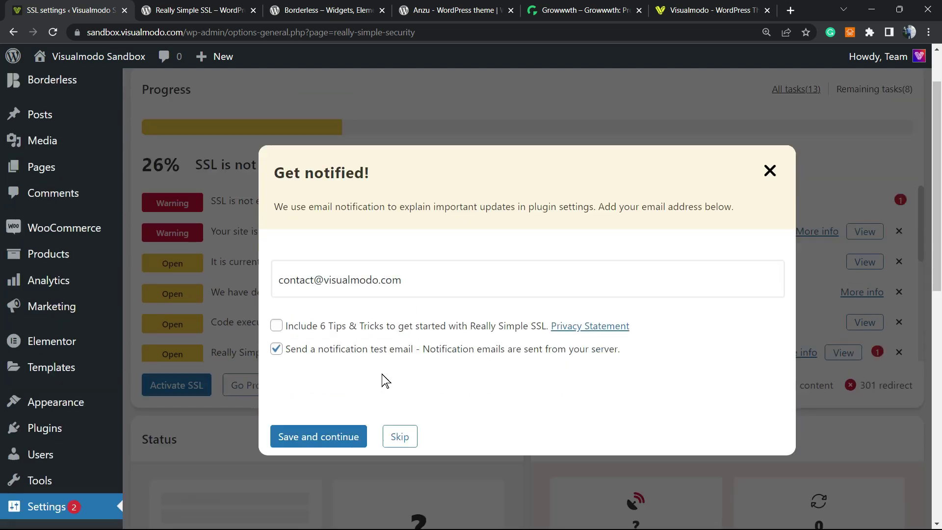
click(400, 379)
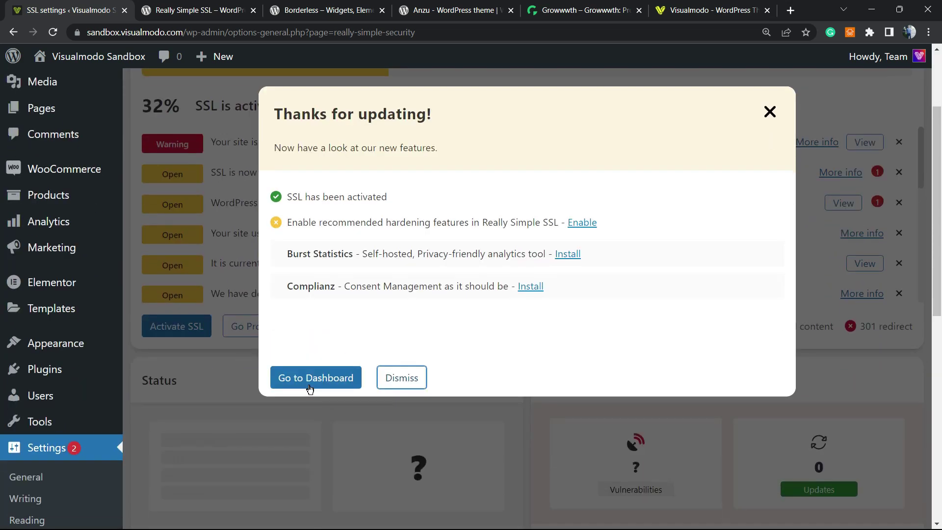
click(350, 378)
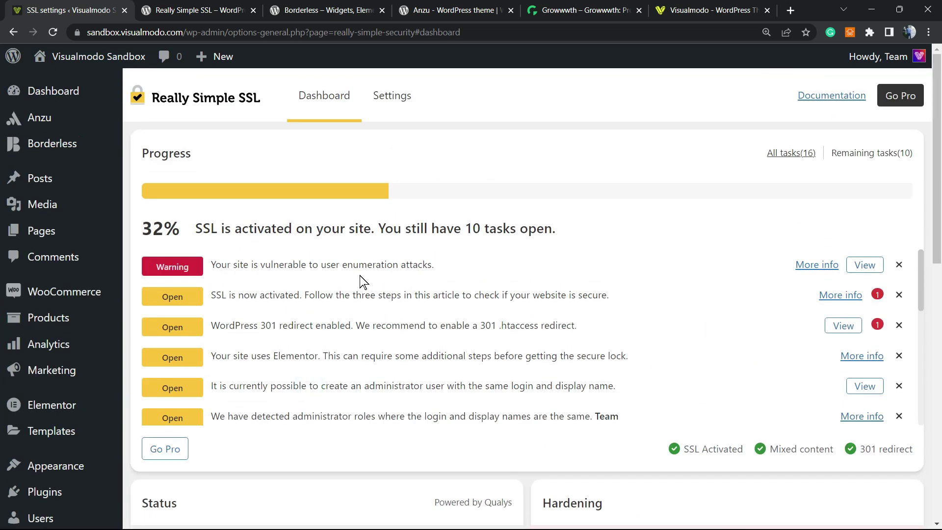
scroll(335, 267, down, 3)
scroll(335, 267, down, 5)
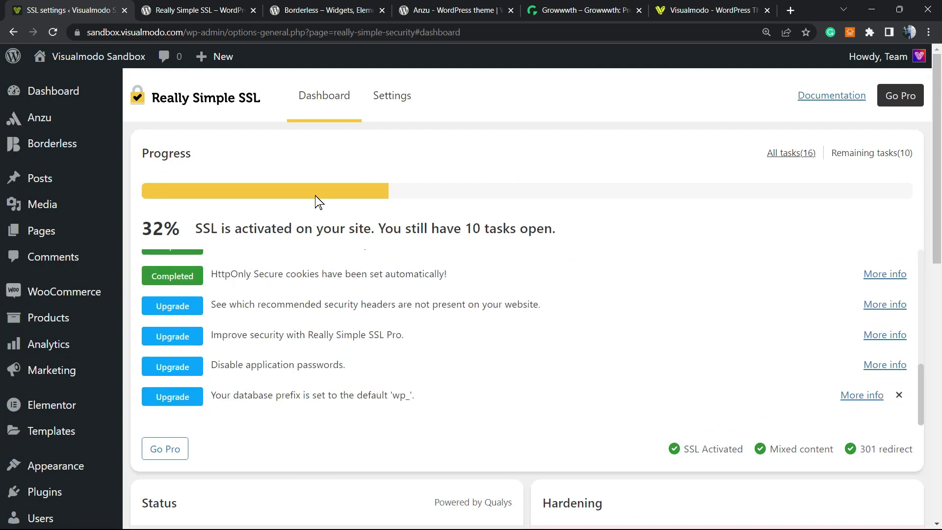
scroll(315, 195, down, 3)
scroll(319, 377, down, 8)
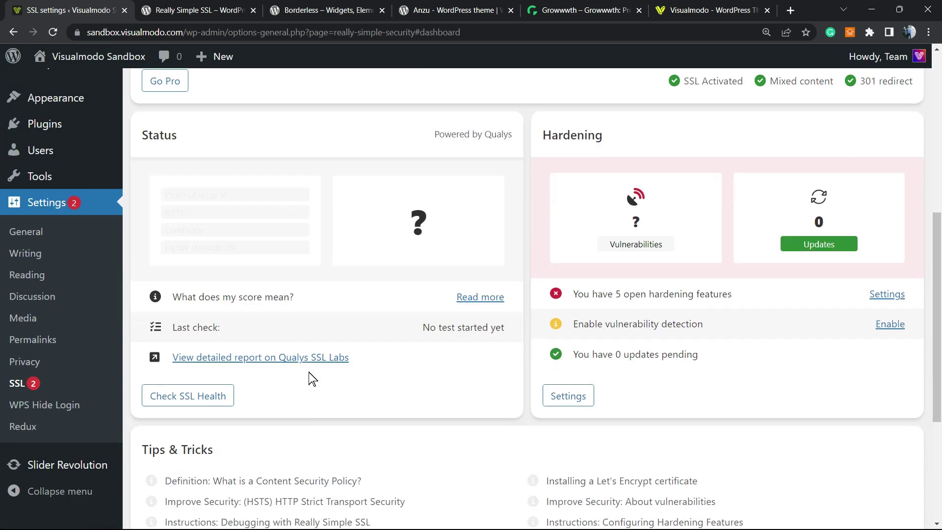
scroll(343, 366, down, 2)
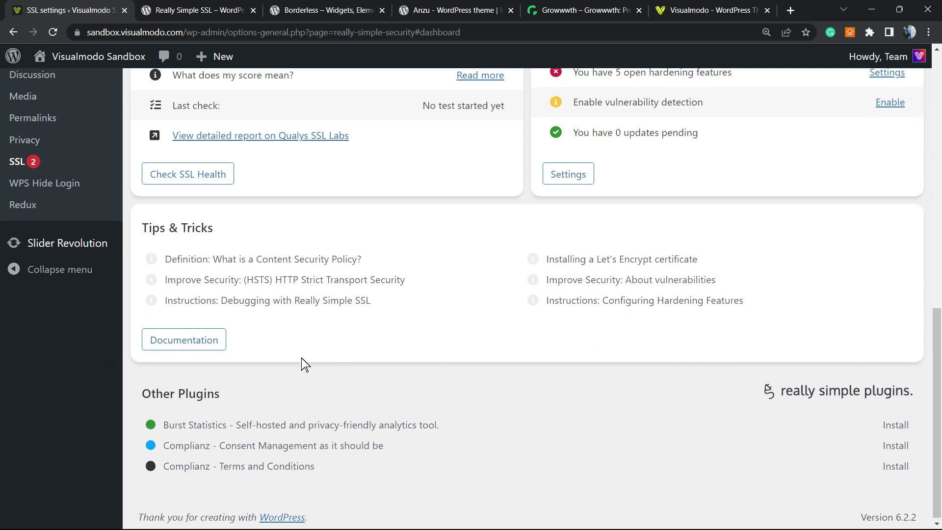
scroll(301, 360, up, 12)
key(ctrl+minus)
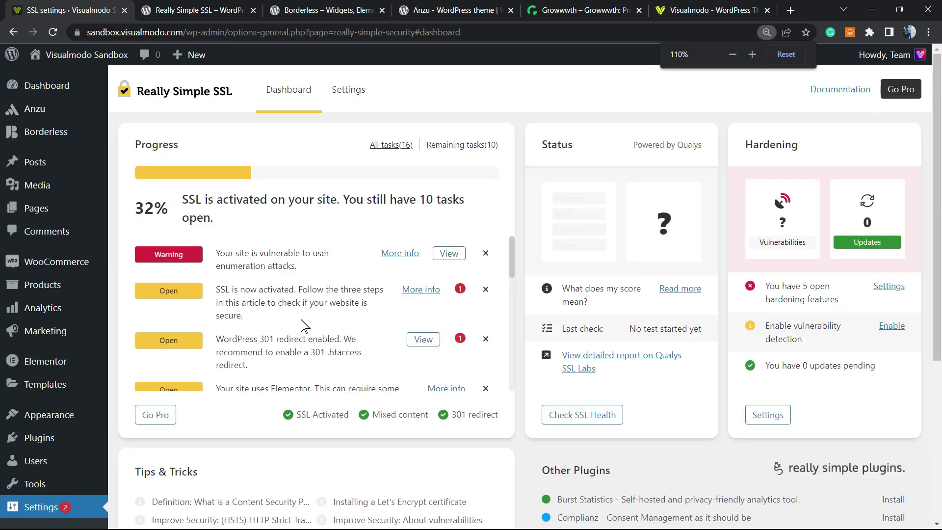
triple_click(243, 255)
click(264, 253)
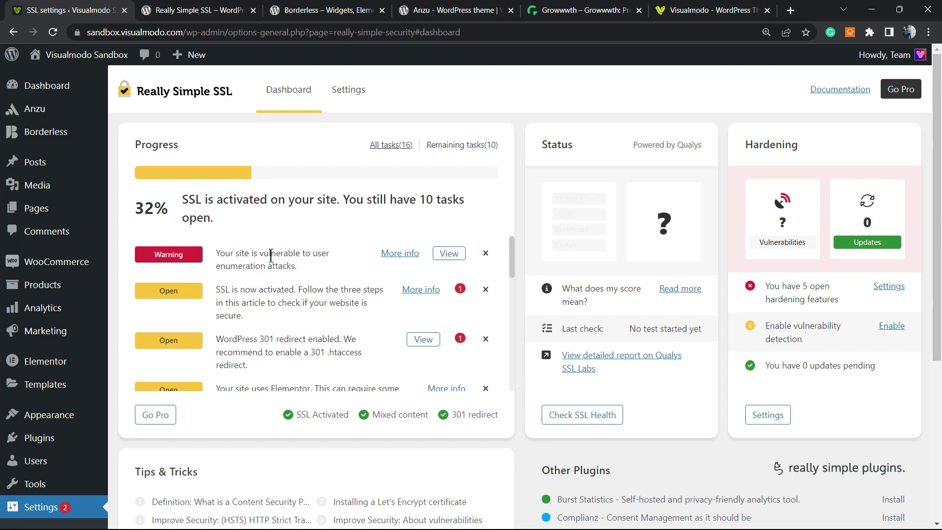
triple_click(254, 251)
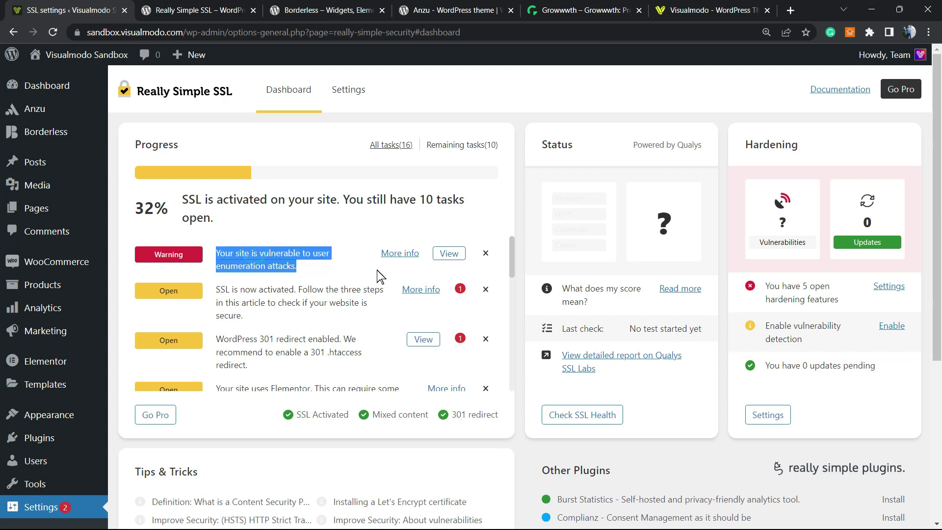
Turn on disabling file editors, blocking Uploads code execution, hiding the WordPress version, and preventing login feedback.
click(447, 253)
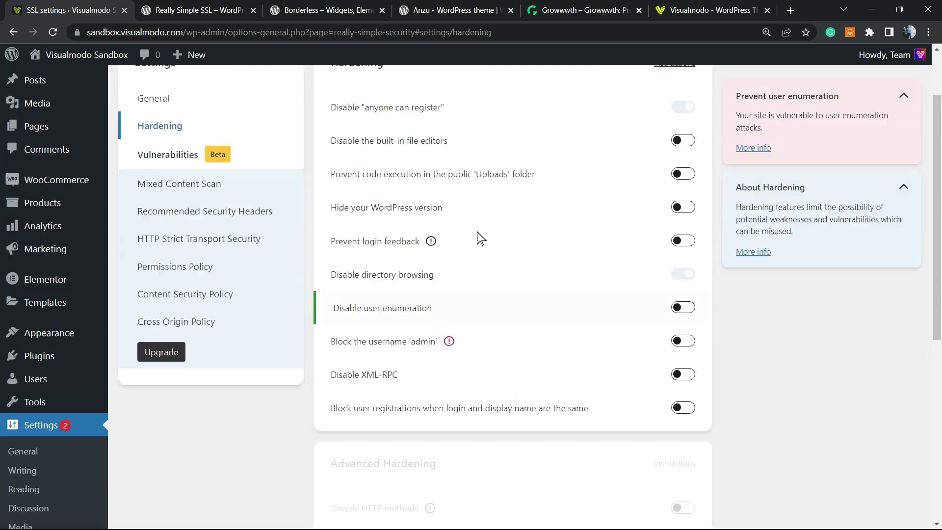
scroll(481, 330, up, 5)
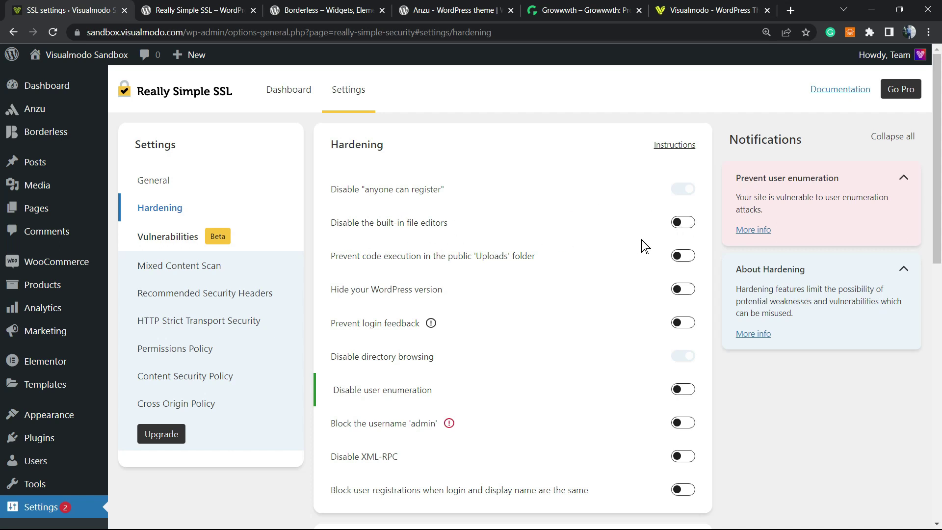
click(682, 226)
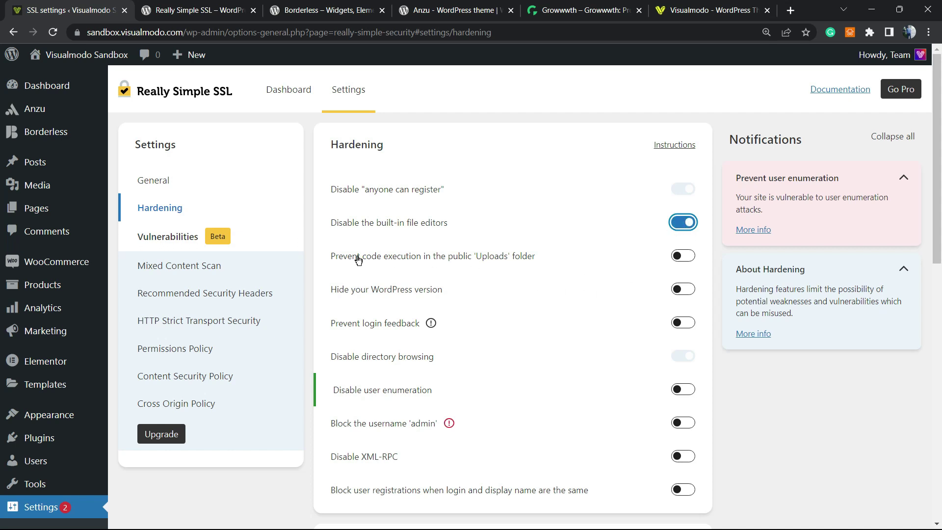
click(677, 252)
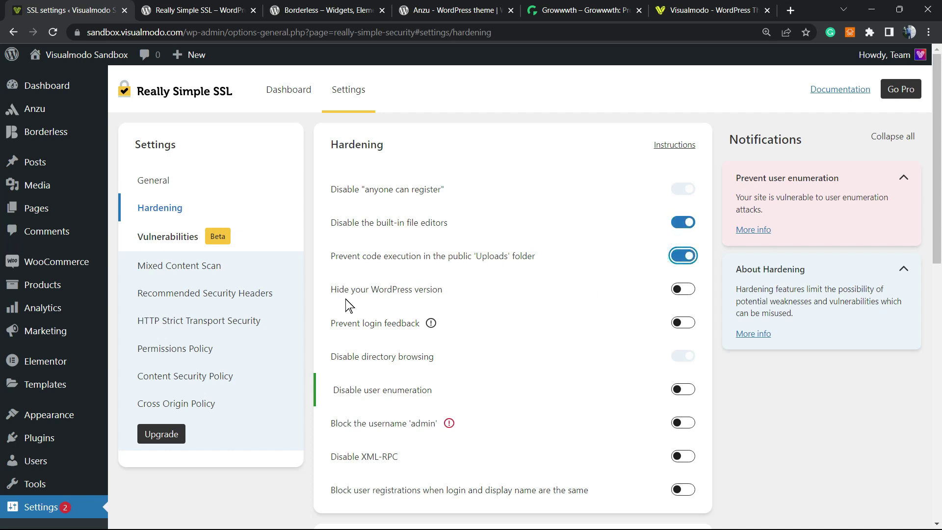
click(678, 294)
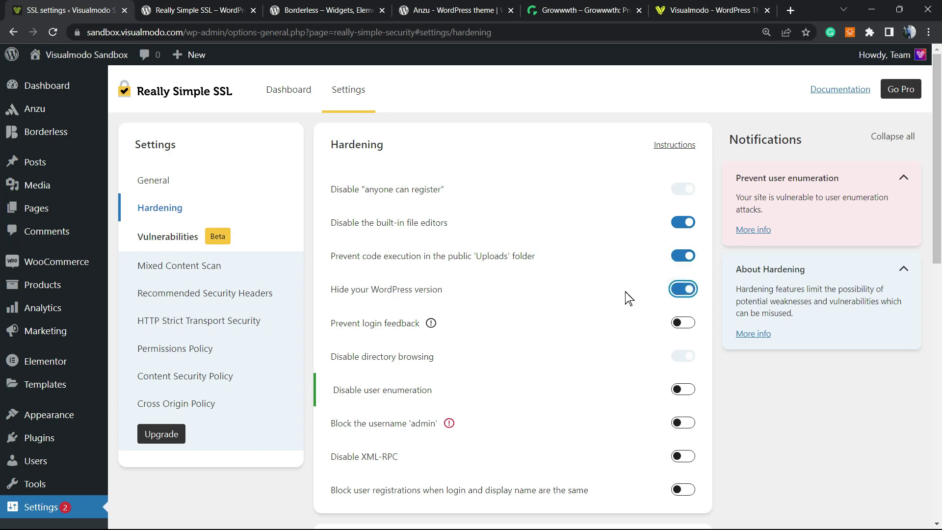
click(682, 325)
Enable disabling user enumeration and XML-RPC, and block registrations with identical login and display names.
scroll(564, 328, down, 3)
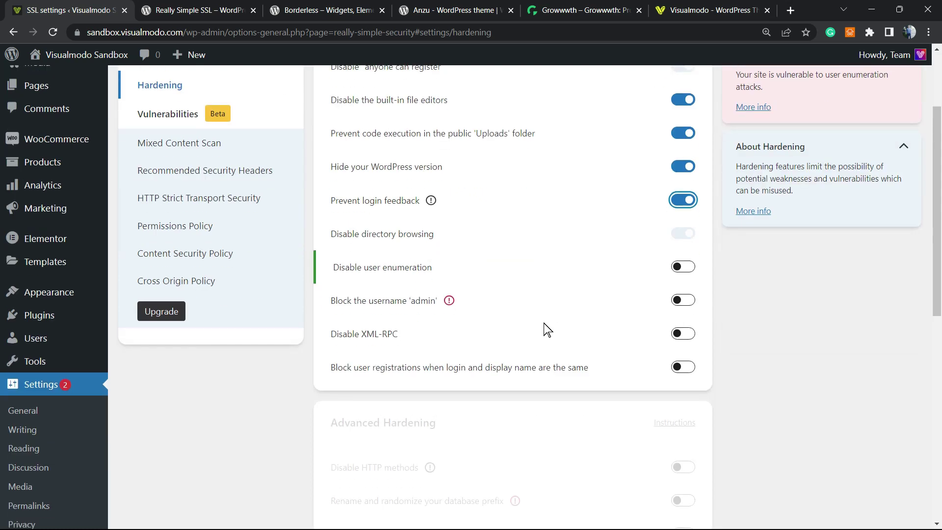
click(677, 266)
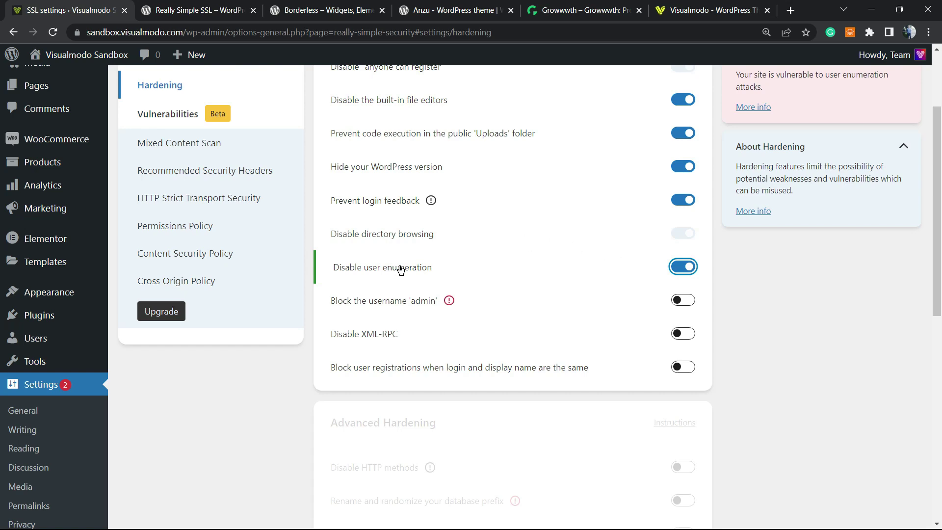
scroll(414, 269, up, 3)
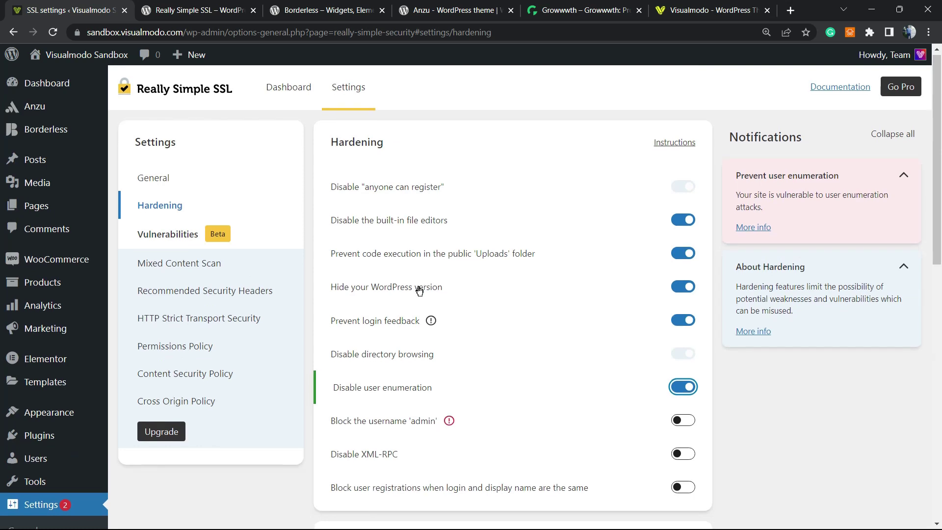
scroll(419, 289, down, 3)
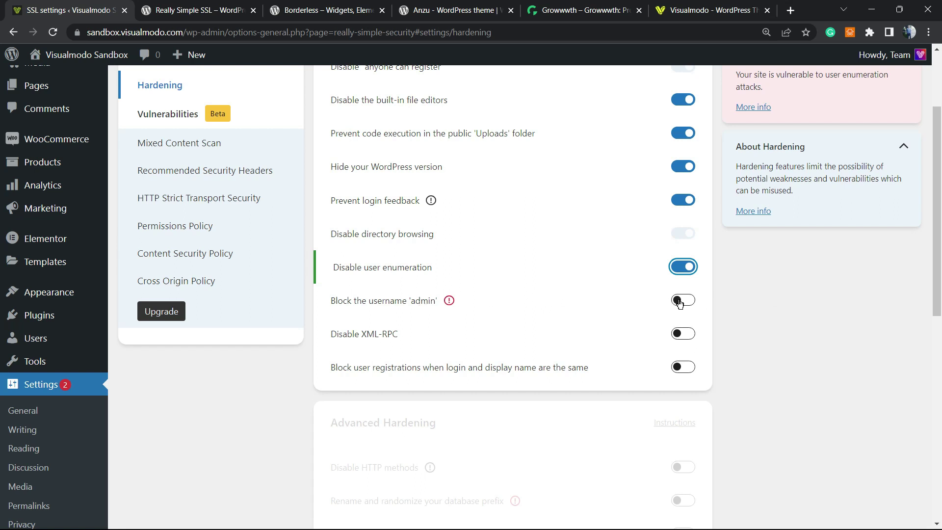
mouse_move(449, 300)
click(688, 325)
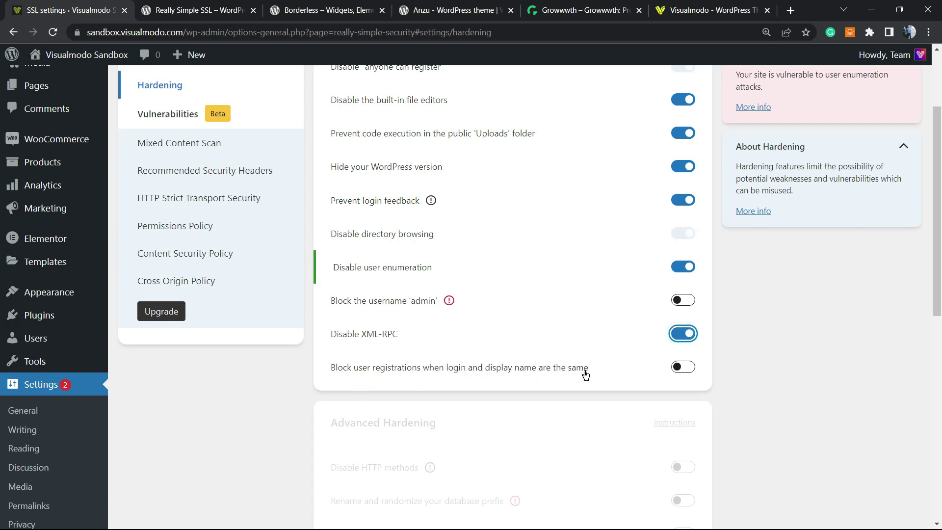
click(680, 368)
scroll(637, 343, up, 3)
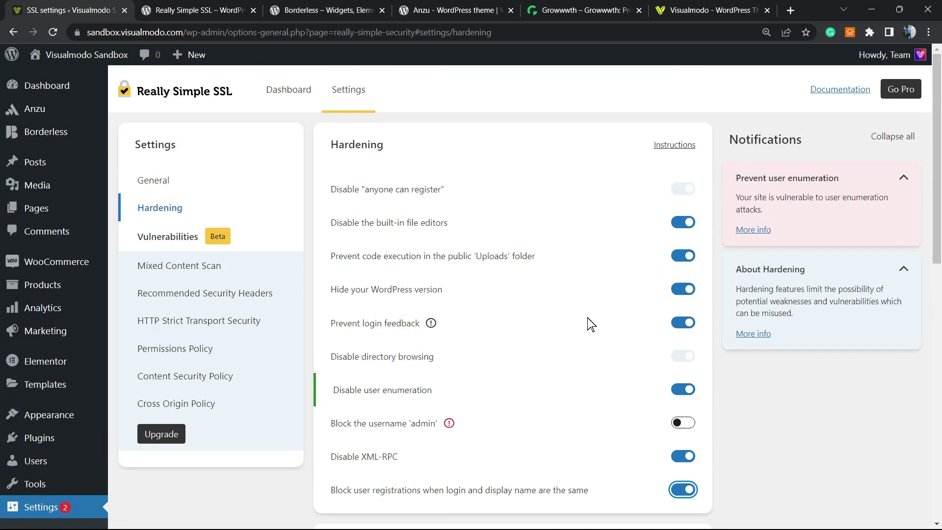
scroll(621, 231, down, 5)
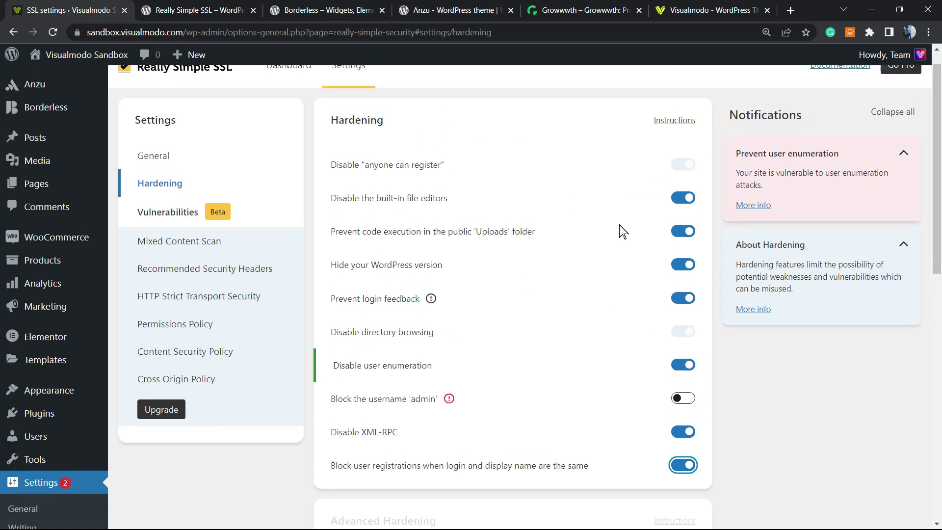
scroll(532, 285, up, 5)
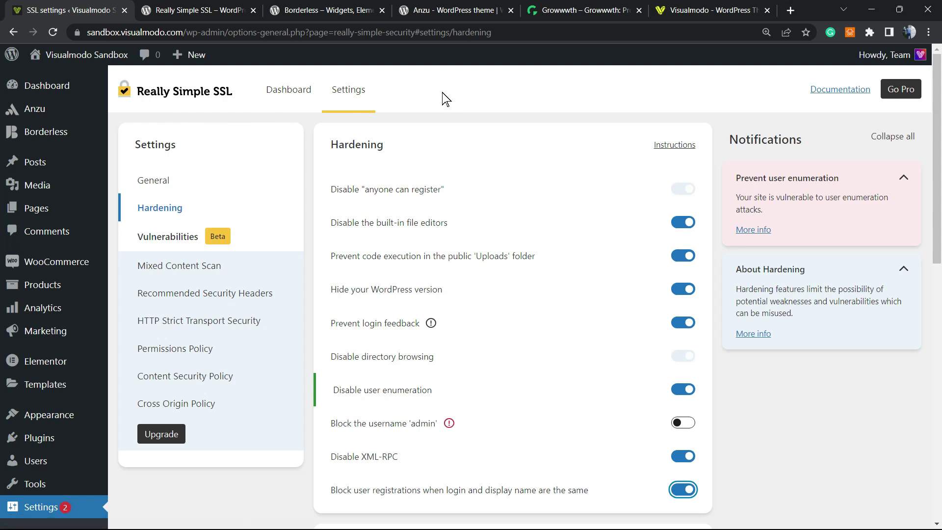
scroll(443, 149, down, 5)
scroll(437, 143, up, 5)
In Vulnerabilities settings, turn on vulnerability detection and plugin-overview feedback.
click(177, 236)
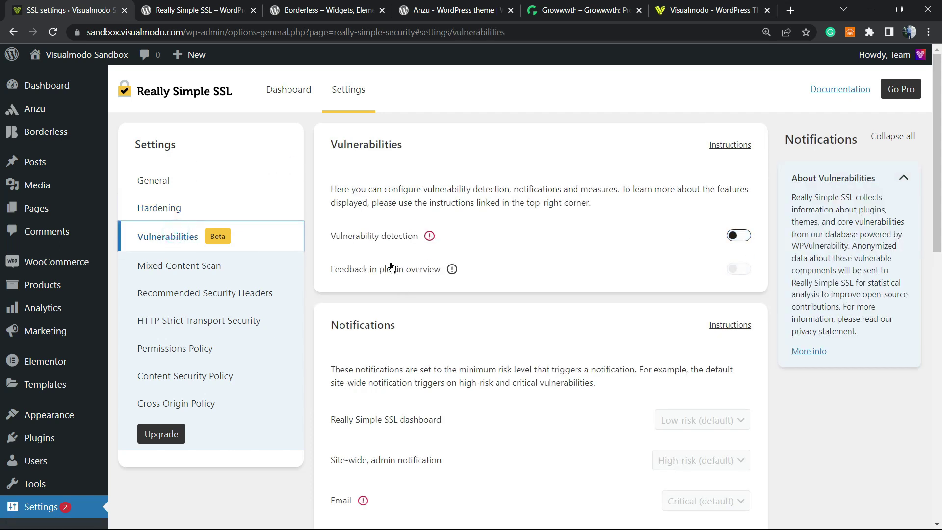
click(736, 236)
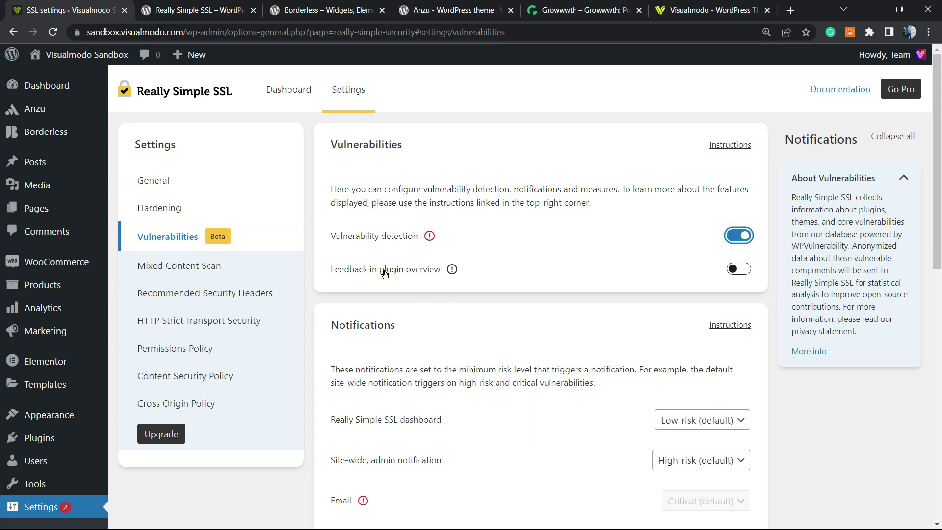
click(740, 270)
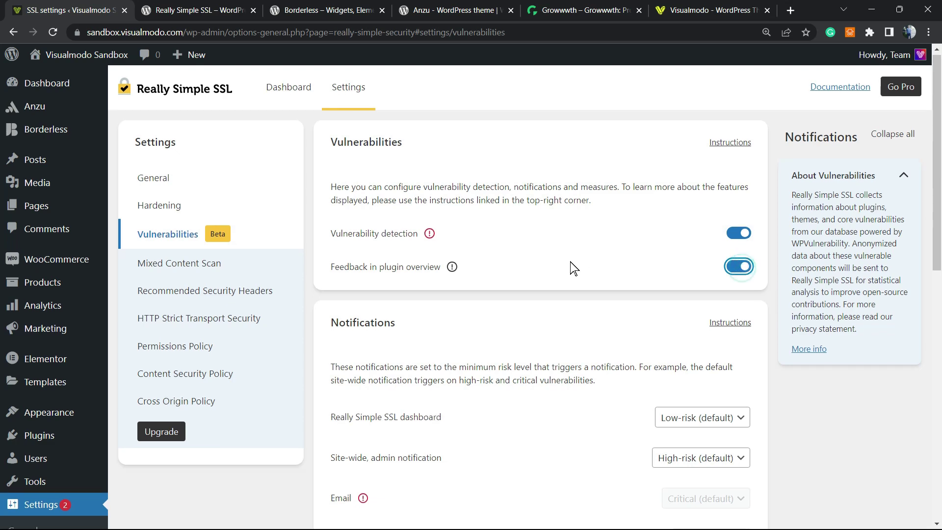
scroll(588, 265, down, 5)
scroll(564, 270, up, 3)
scroll(564, 273, up, 3)
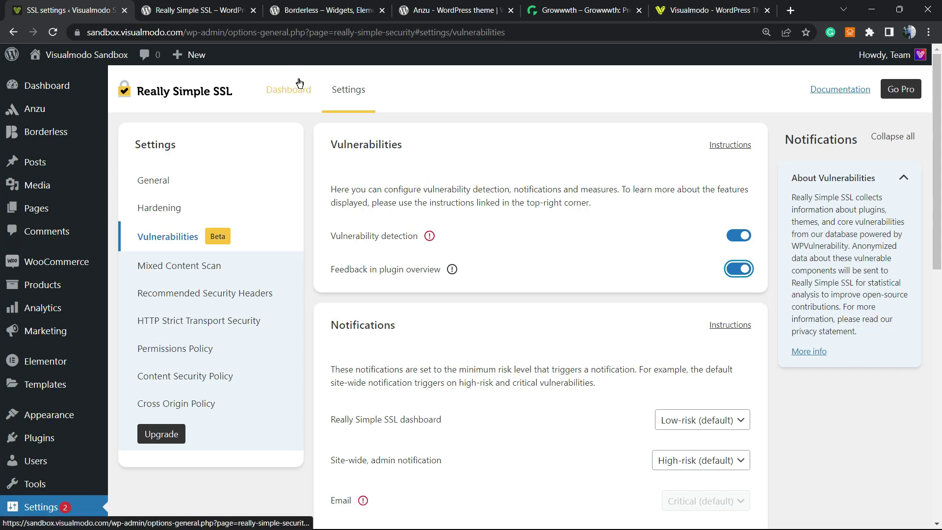
Scroll through the Hardening settings, then switch to the plugin page browser tab.
click(186, 211)
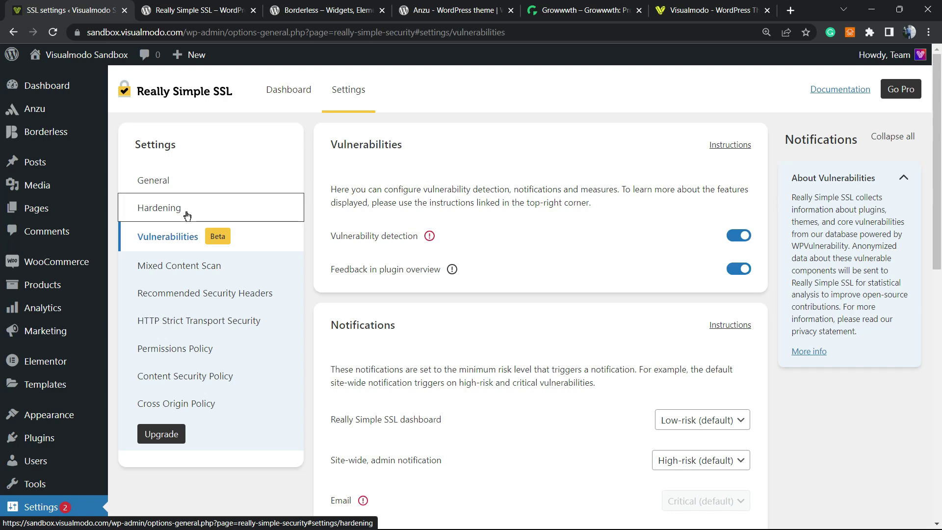
scroll(361, 216, down, 5)
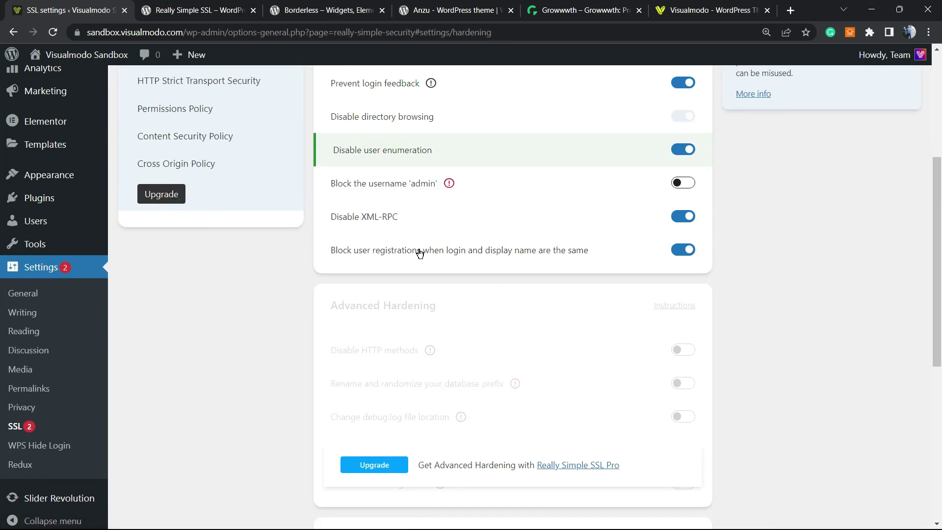
scroll(419, 253, up, 5)
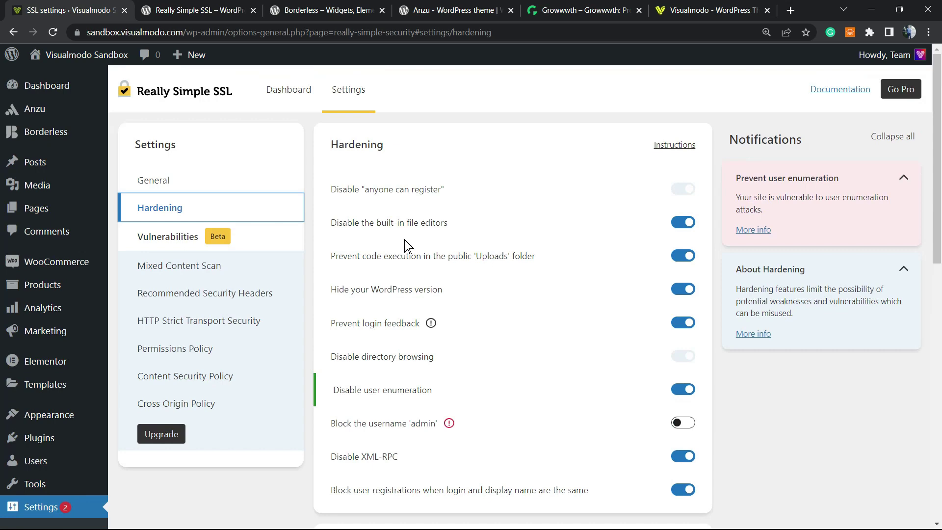
click(196, 10)
On the Borderless plugin page, select the title words Borderless, Widgets, Elements and Toolkit.
click(324, 10)
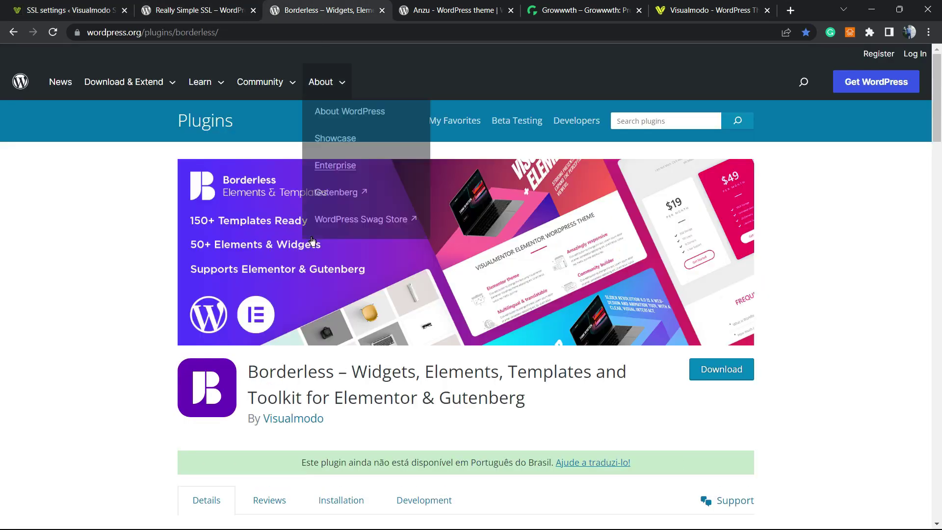
double_click(288, 370)
double_click(368, 377)
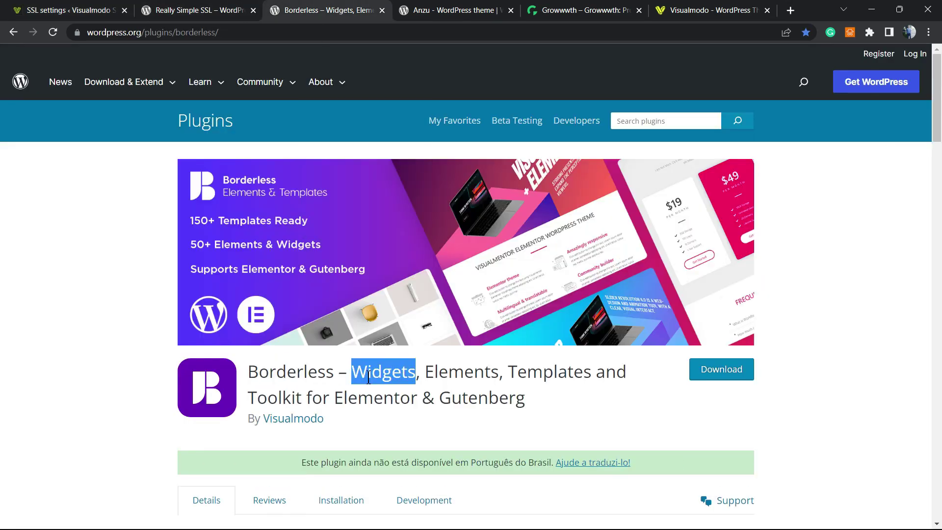
double_click(434, 372)
double_click(272, 397)
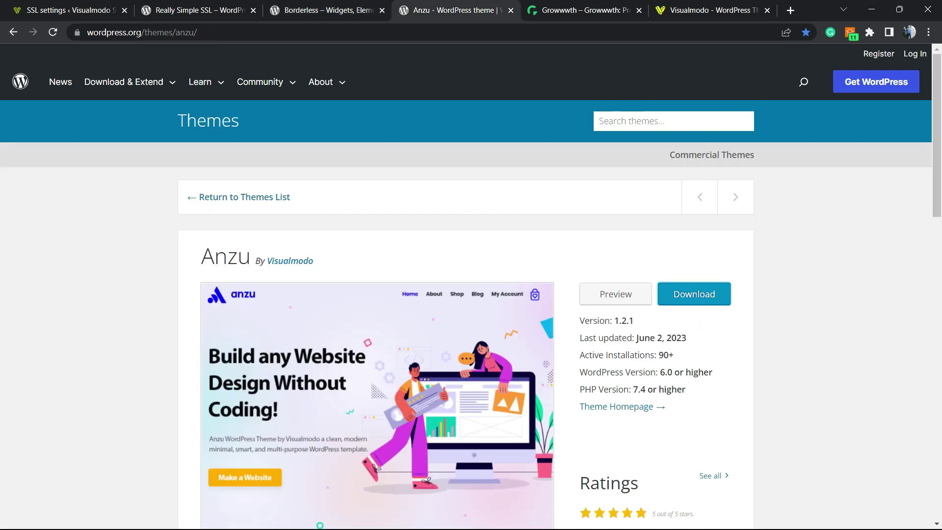
View the Anzu theme page, then move on to the Growwwth tab.
click(436, 10)
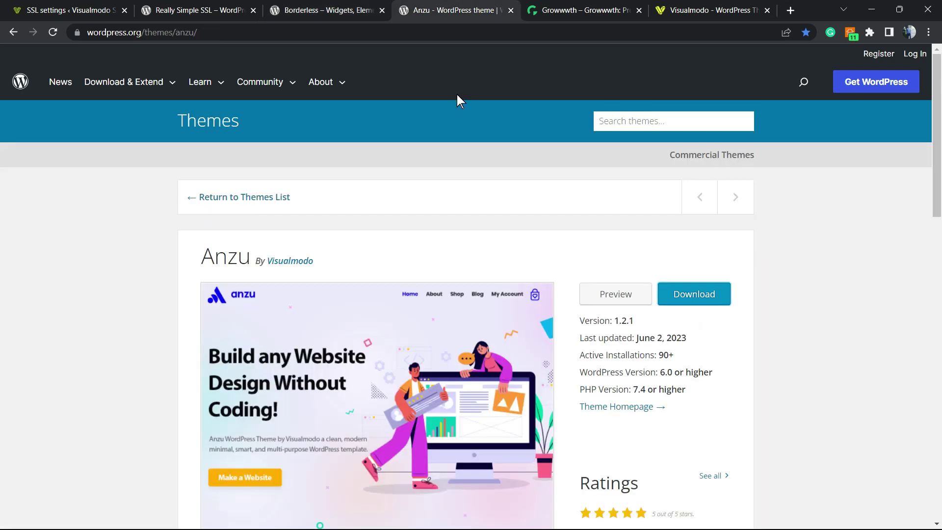
click(425, 245)
click(385, 243)
key(ctrl+Tab)
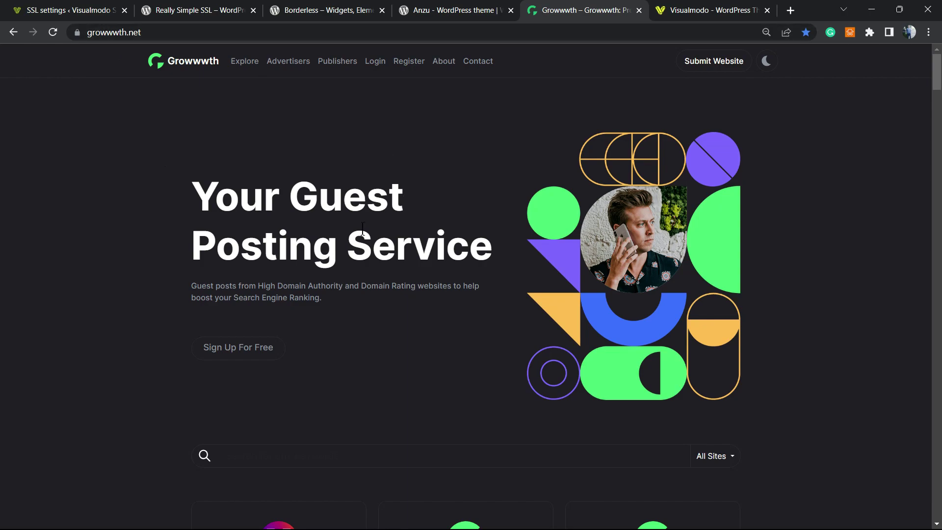
Scroll through the growwwth.net guest-posting site cards, then switch to the Visualmodo tab.
scroll(348, 245, down, 1)
scroll(363, 245, down, 9)
scroll(375, 249, down, 9)
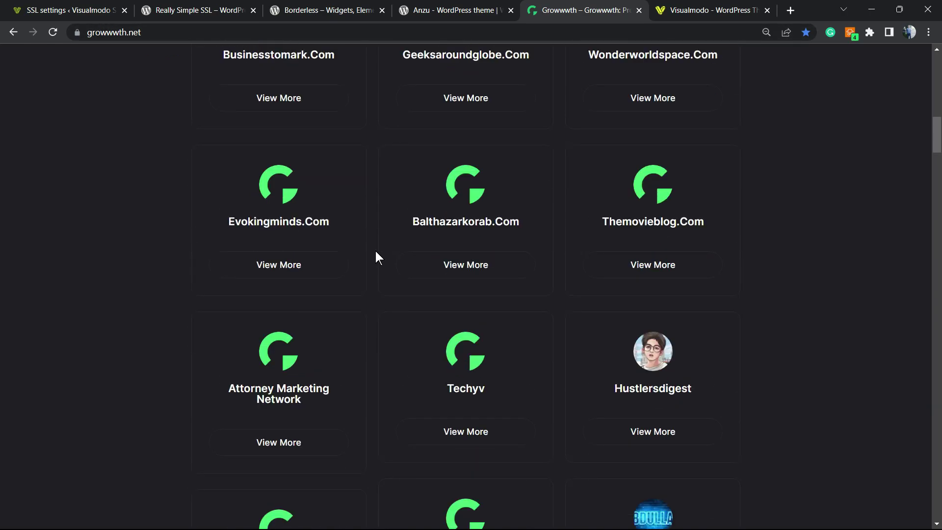
scroll(373, 253, down, 20)
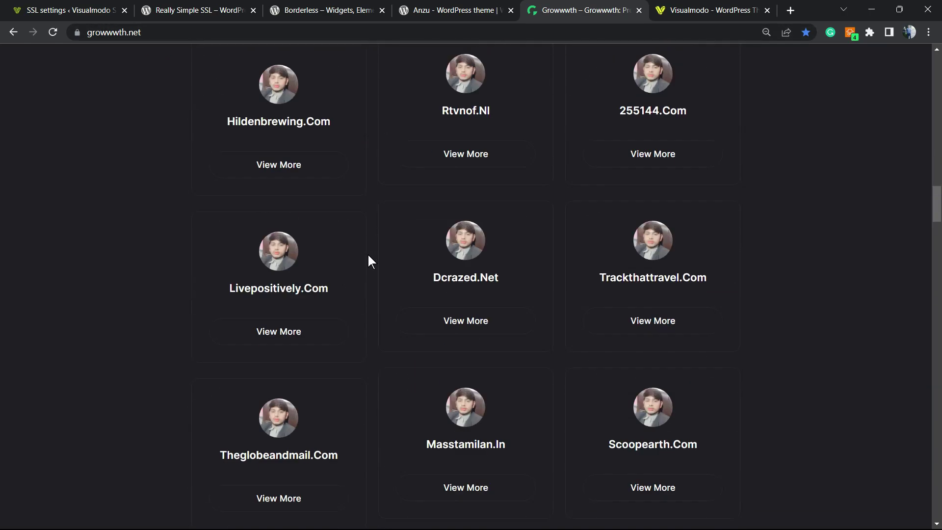
scroll(368, 257, down, 15)
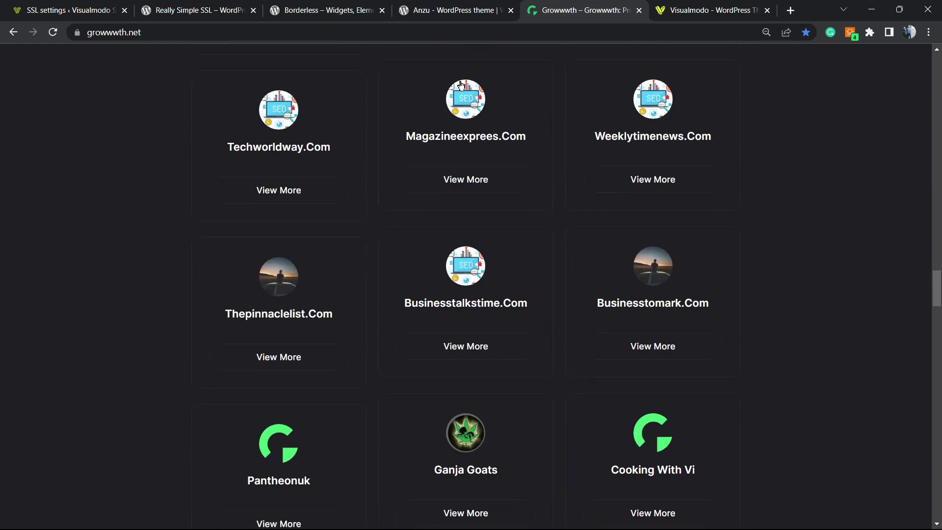
key(ctrl+Tab)
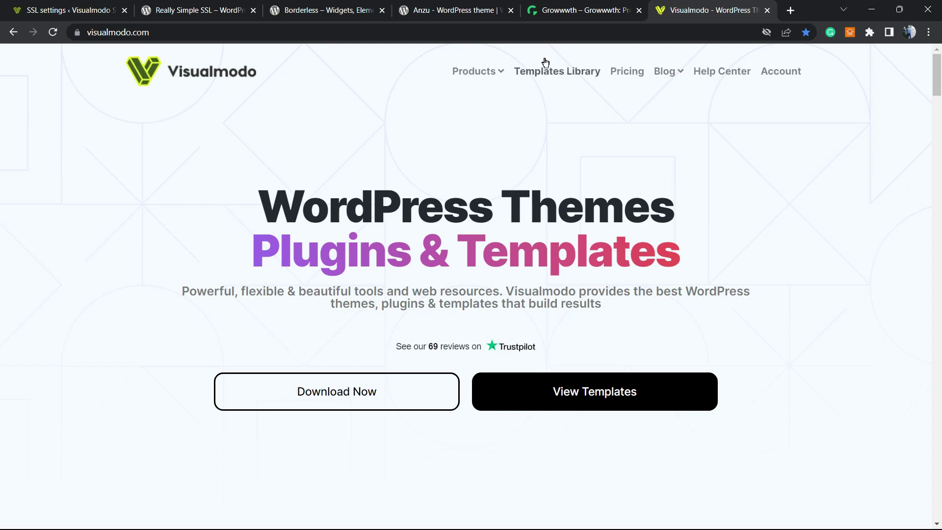
Open Visualmodo's Templates Library and browse templates like Recruiting, Therapist, Hotel, Karting and Library.
click(556, 70)
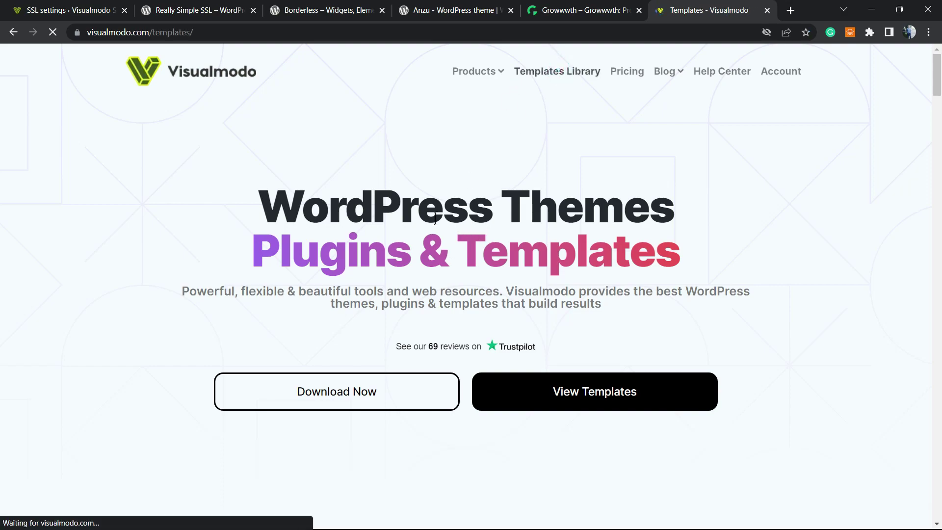
scroll(470, 272, down, 7)
scroll(470, 271, down, 20)
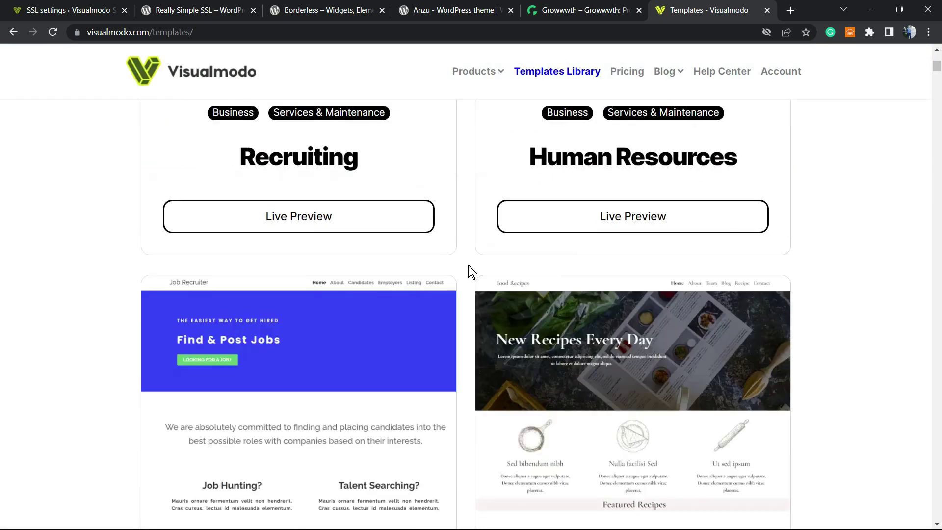
scroll(470, 272, down, 12)
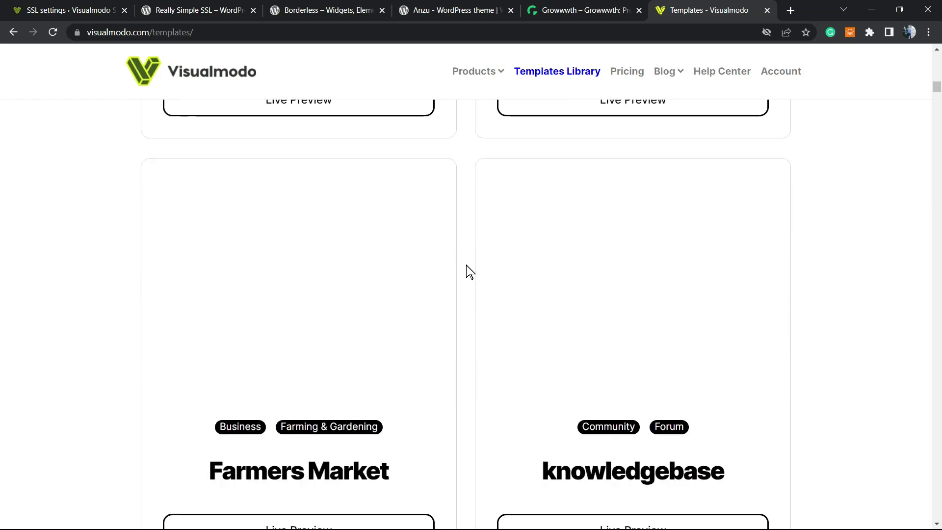
scroll(470, 271, down, 20)
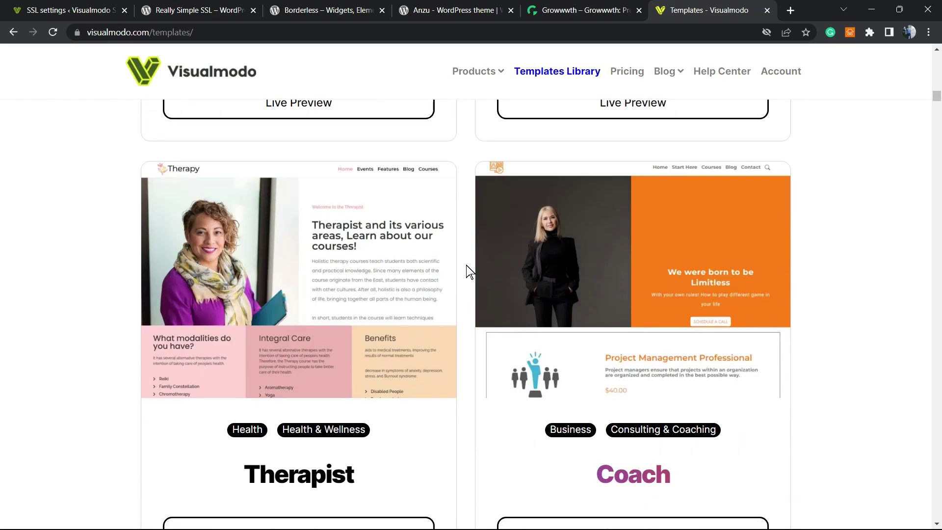
scroll(470, 271, down, 20)
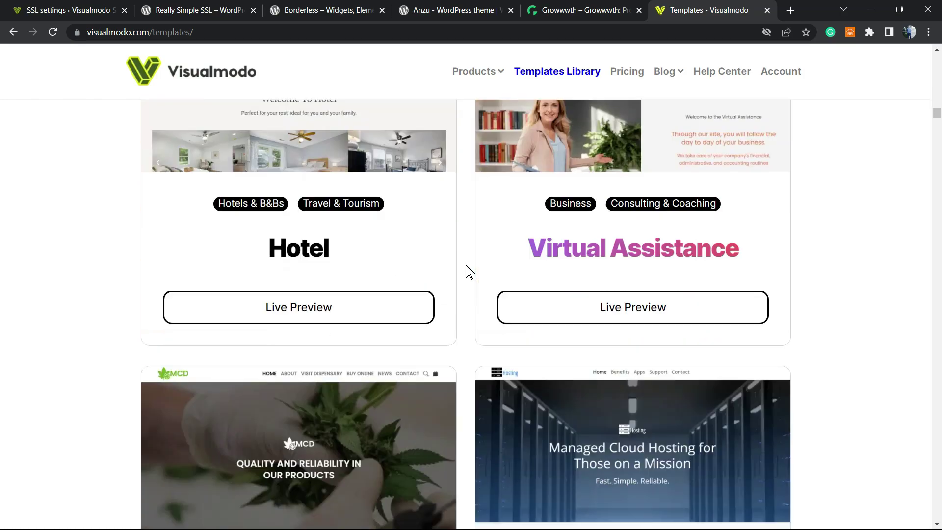
scroll(470, 272, down, 20)
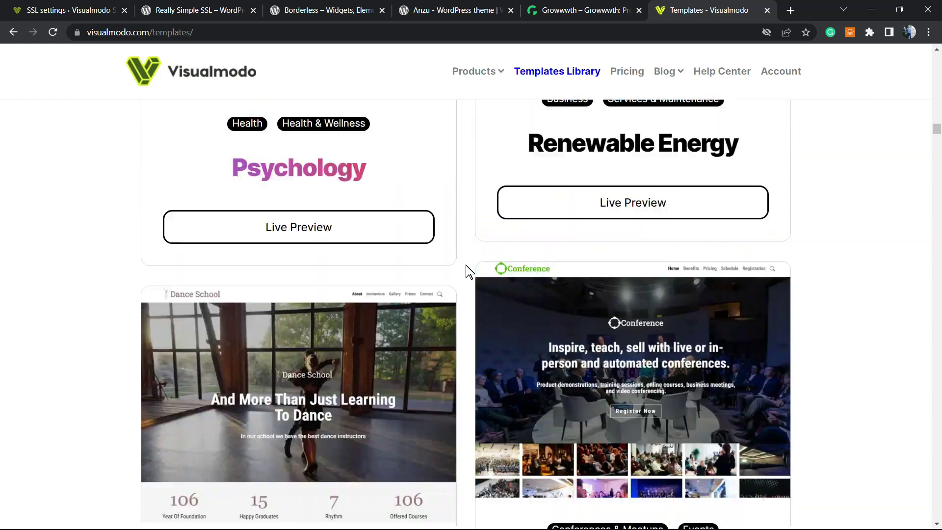
scroll(470, 271, down, 20)
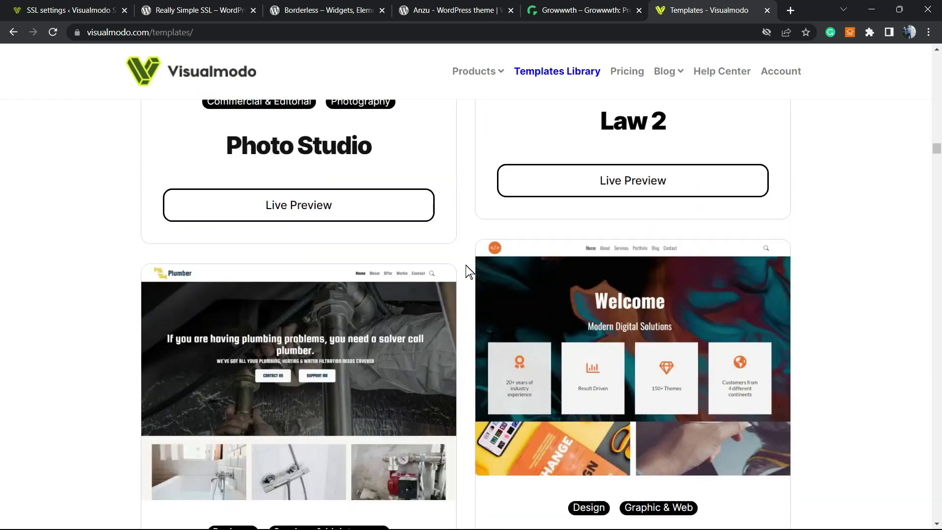
scroll(470, 271, down, 15)
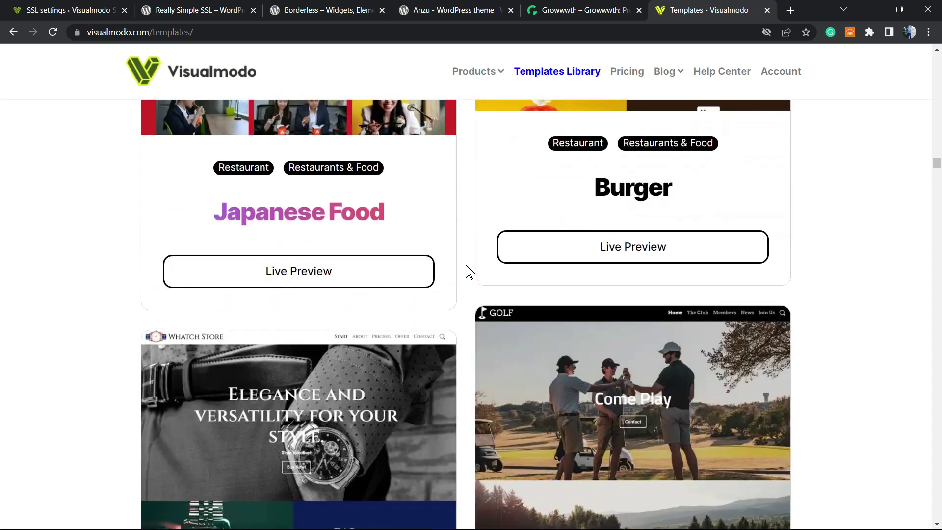
scroll(469, 271, down, 15)
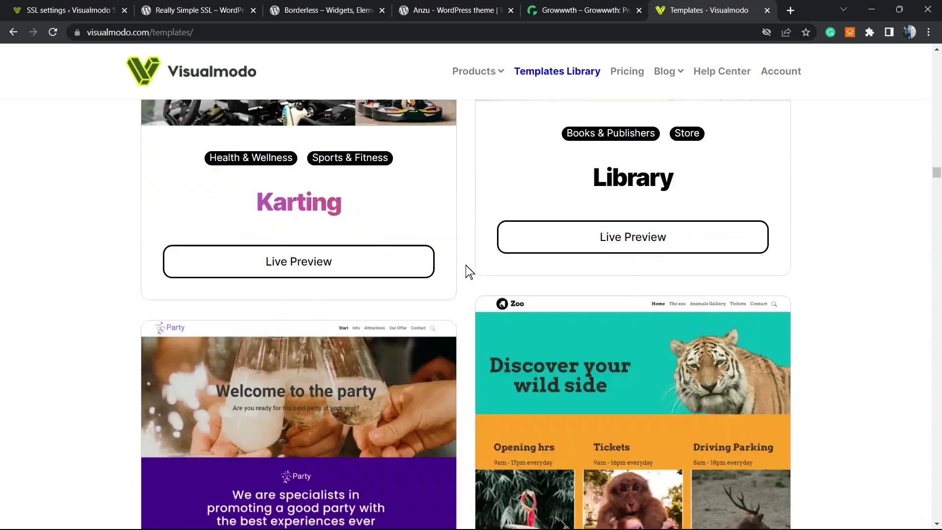